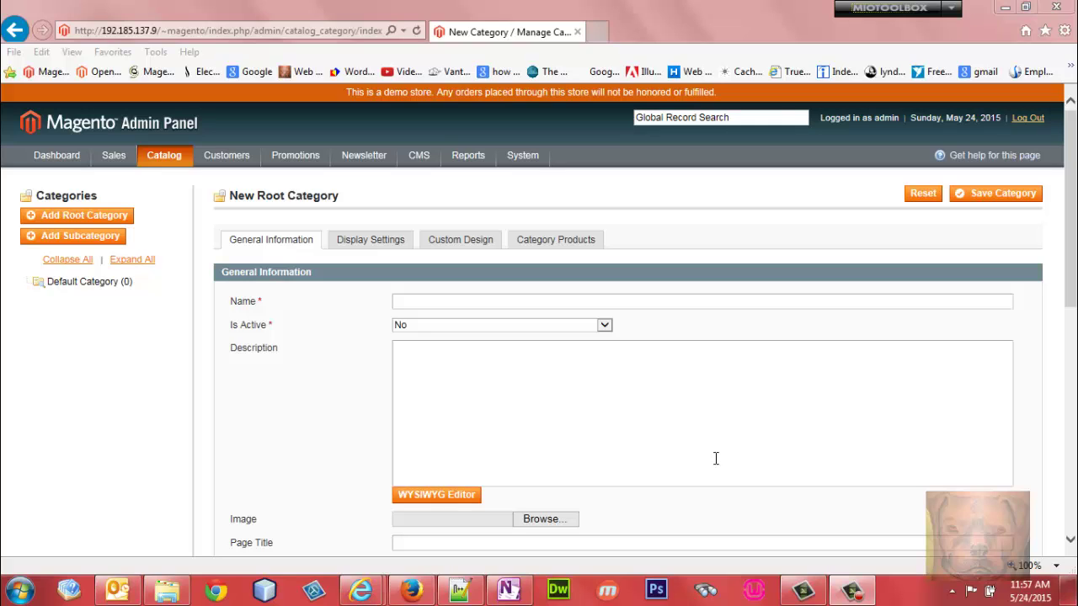
Step: Open the description editor and attempt Insert Image, hitting the directory-not-writable alert
{"action": "left_click", "coordinate": [429, 496]}
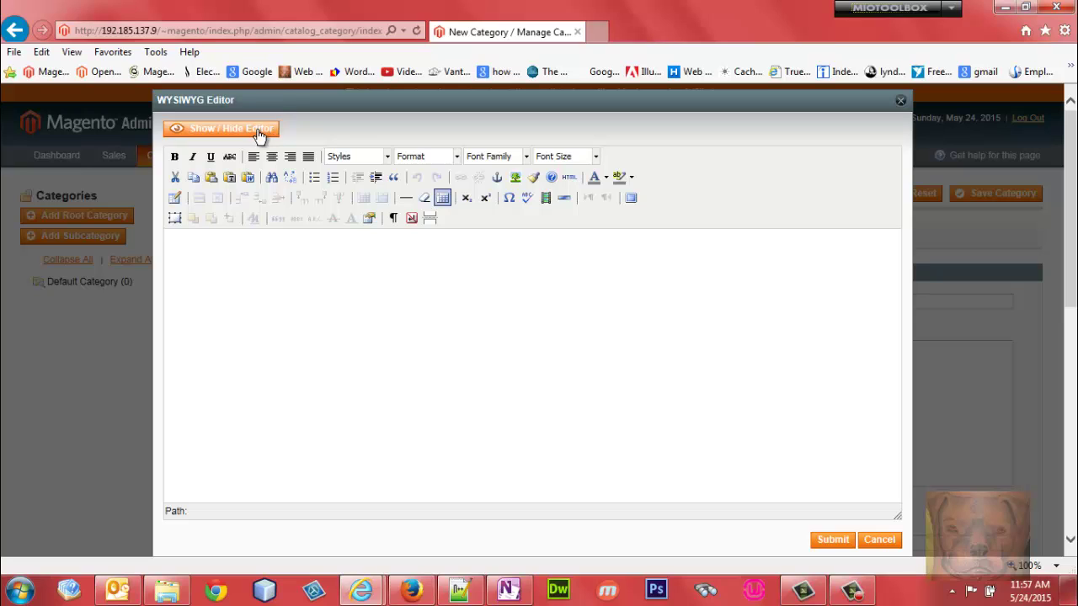
{"action": "left_click", "coordinate": [257, 135]}
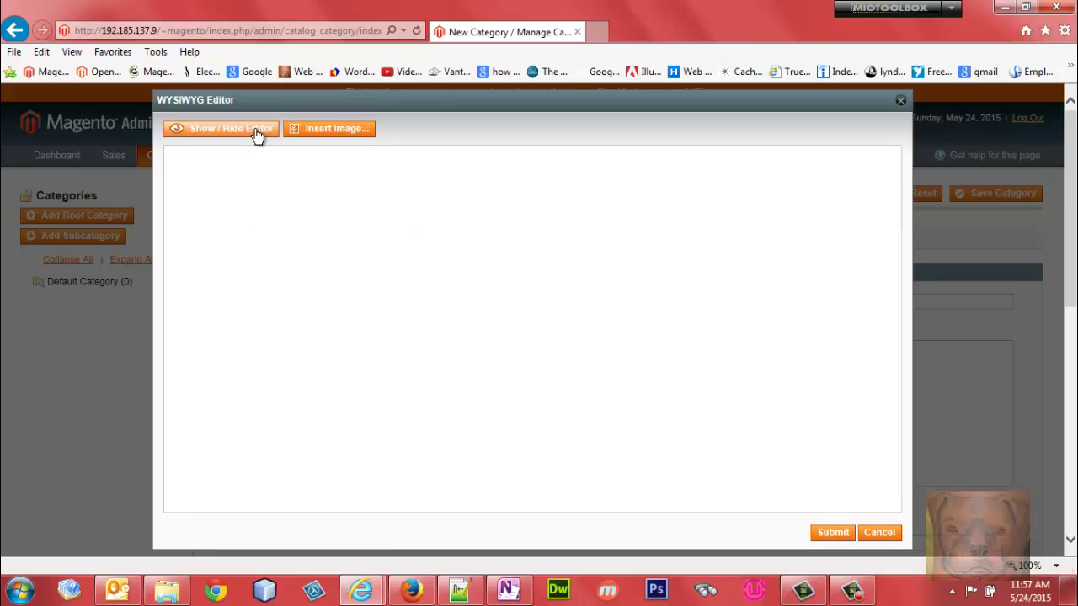
{"action": "left_click", "coordinate": [321, 131]}
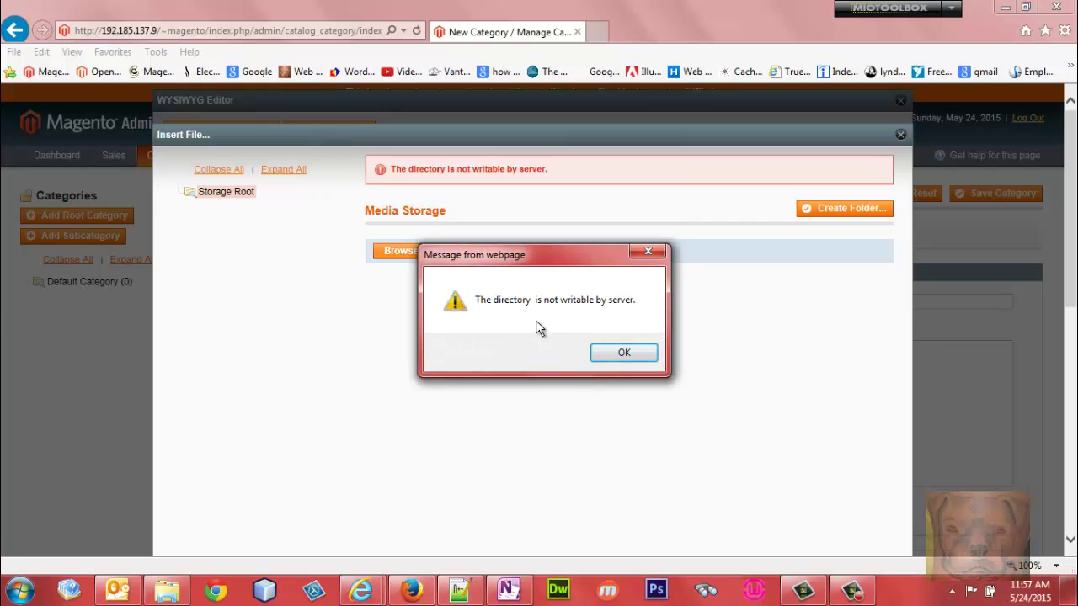
{"action": "left_click", "coordinate": [617, 354]}
Step: Highlight the not-writable error text, then close the Insert File dialog and the editor
{"action": "left_click_drag", "start_coordinate": [551, 169], "coordinate": [389, 173]}
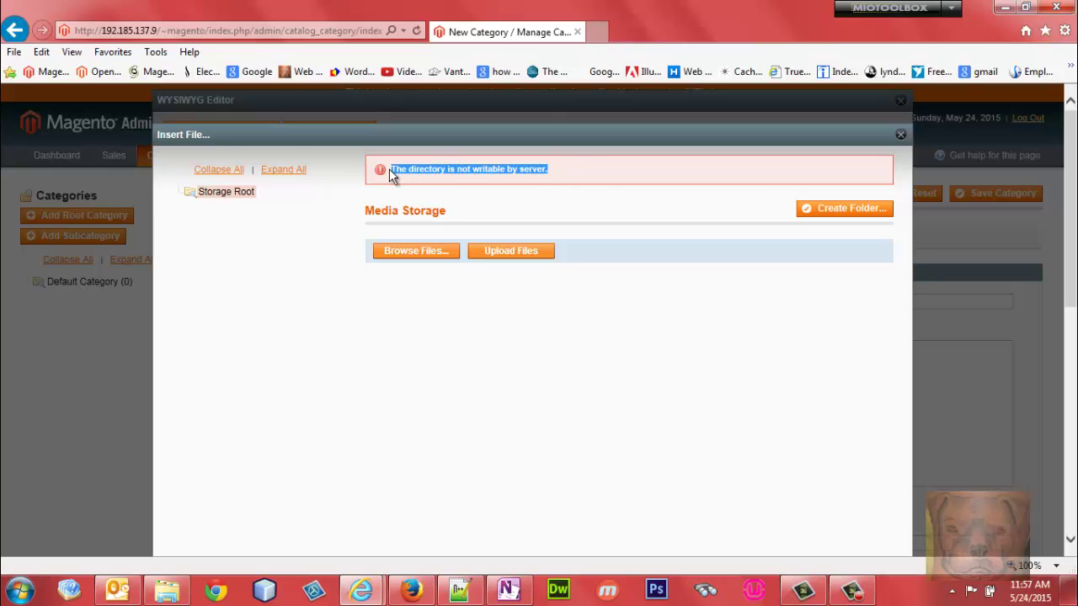
{"action": "left_click", "coordinate": [900, 136]}
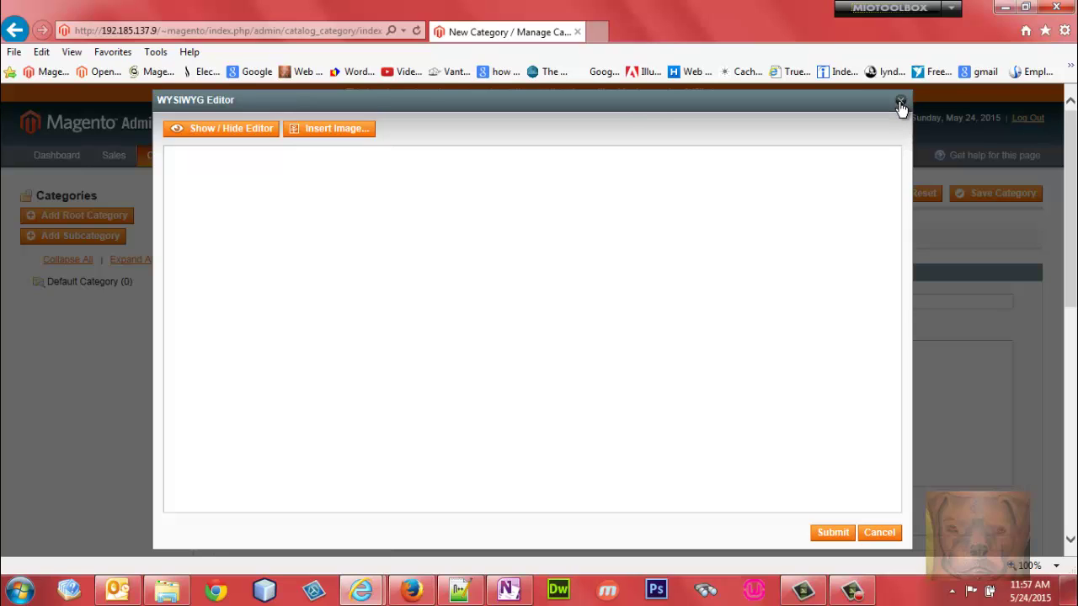
{"action": "left_click", "coordinate": [900, 102]}
Step: Open the remote public_html/media folder in FireFTP, listing customer, dhl, downloadable and xmlconnect
{"action": "left_click", "coordinate": [412, 591]}
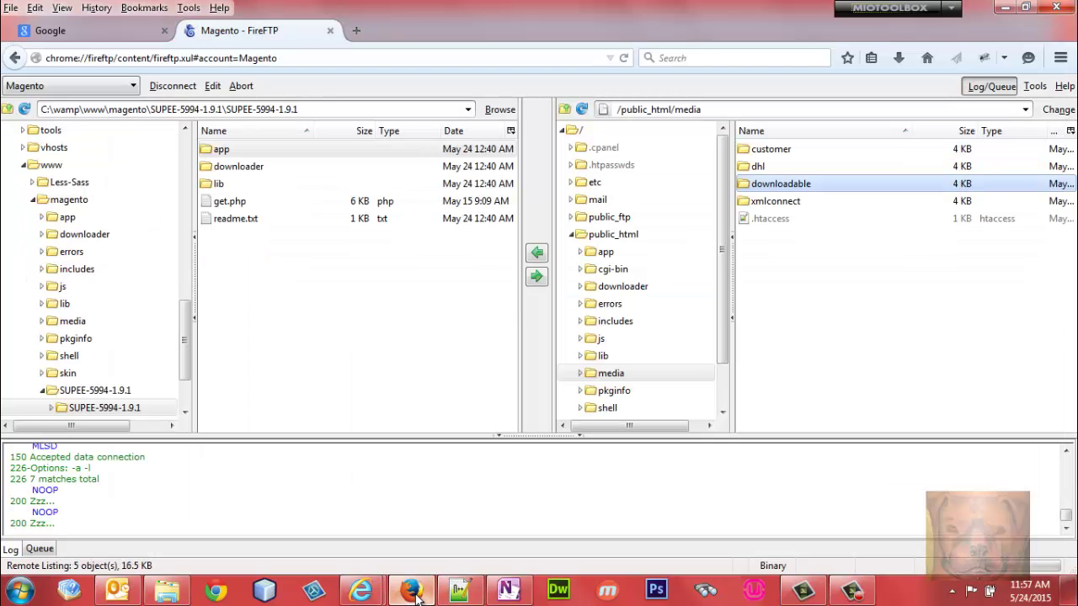
{"action": "left_click", "coordinate": [608, 239]}
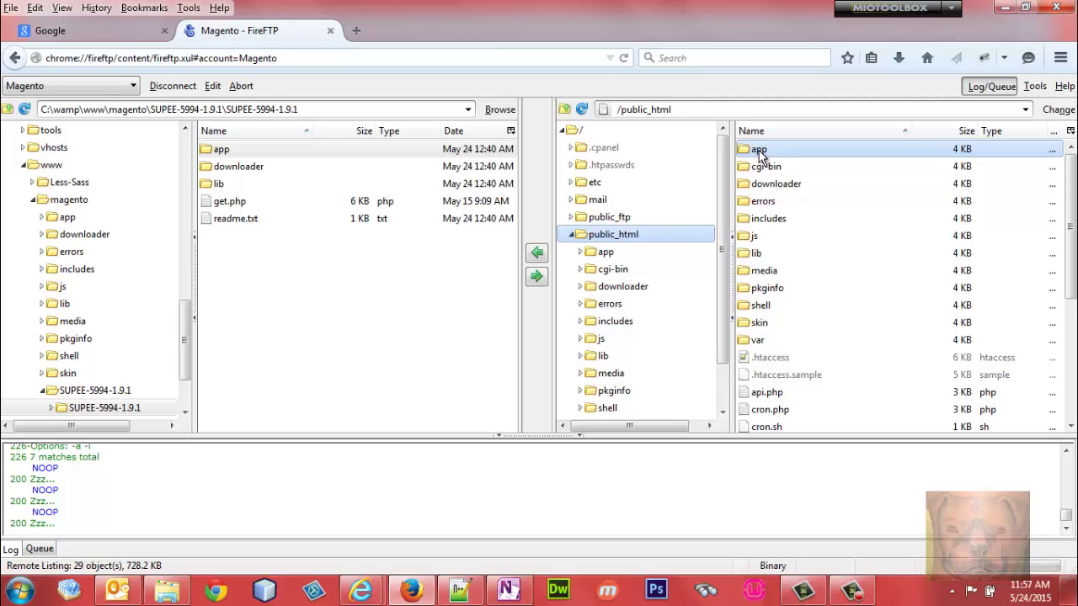
{"action": "double_click", "coordinate": [763, 270]}
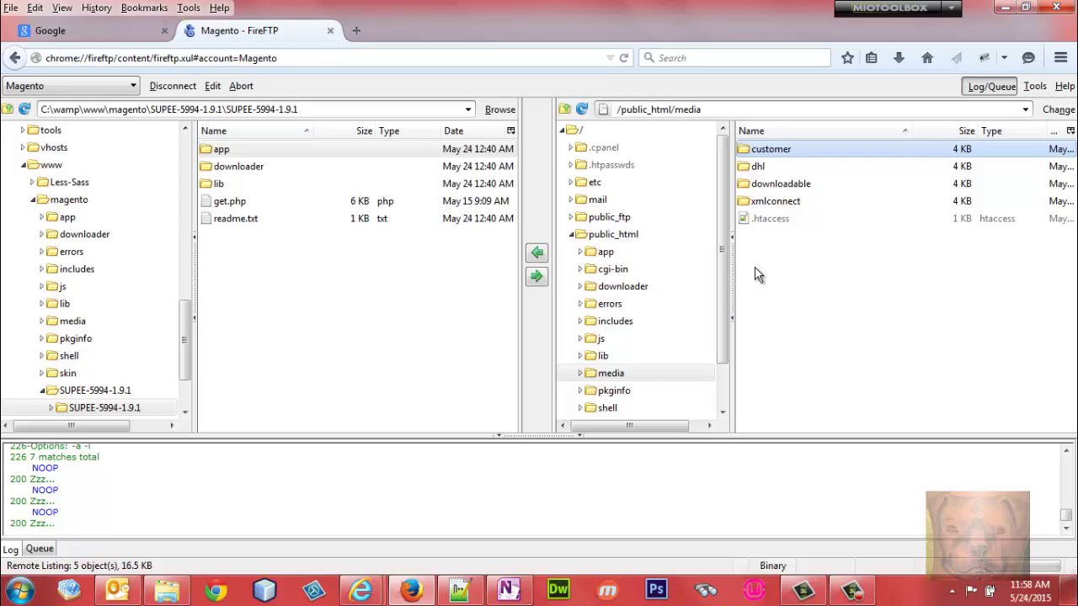
Step: Create a remote directory named 'wysiwyg' inside the server's media folder
{"action": "right_click", "coordinate": [798, 268]}
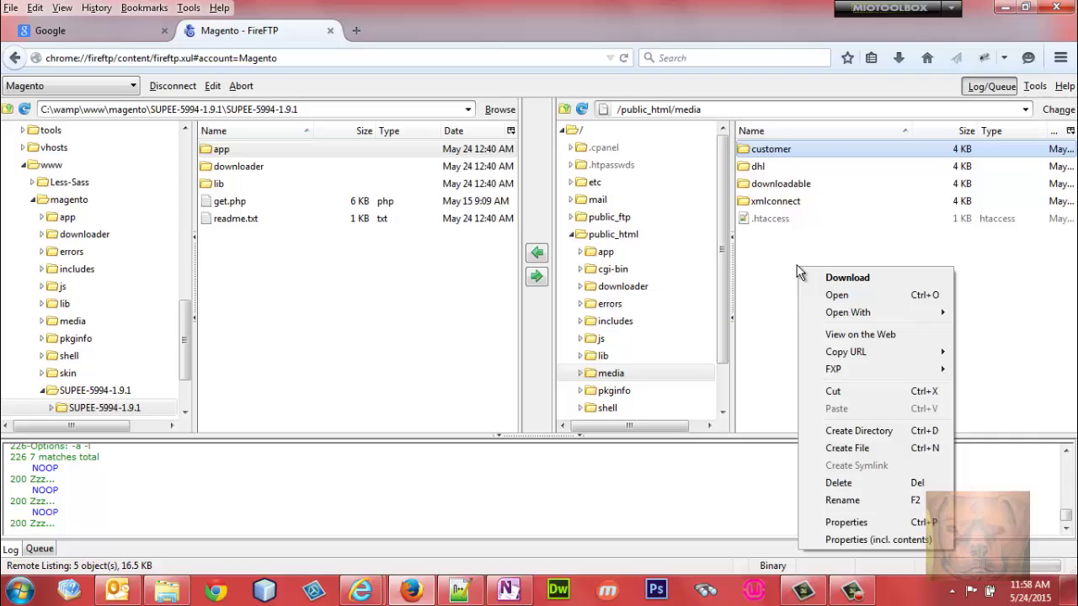
{"action": "left_click", "coordinate": [852, 431]}
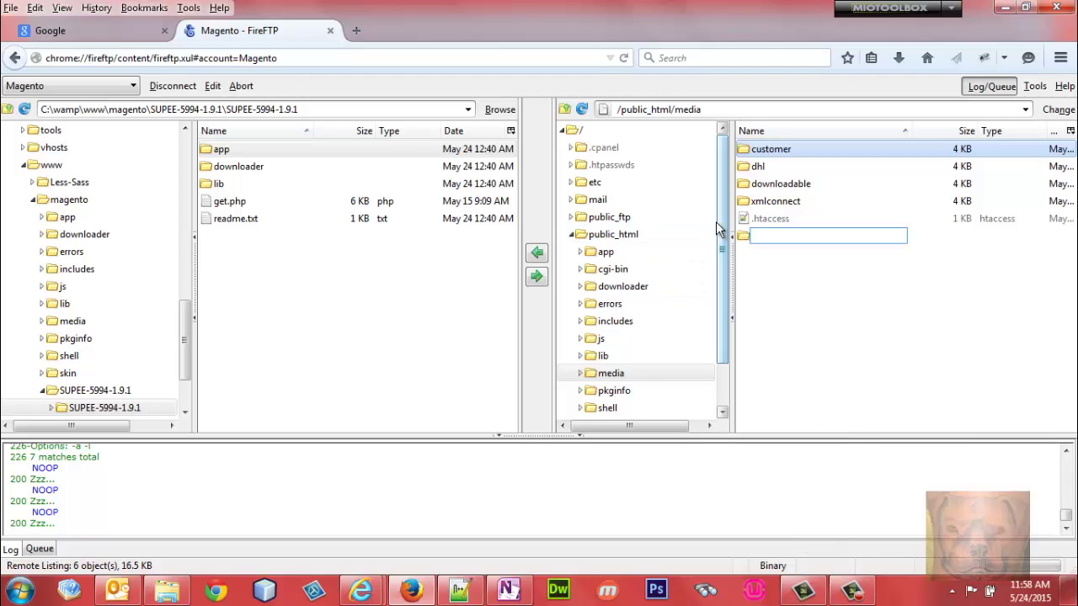
{"action": "type", "text": "wysiwyg"}
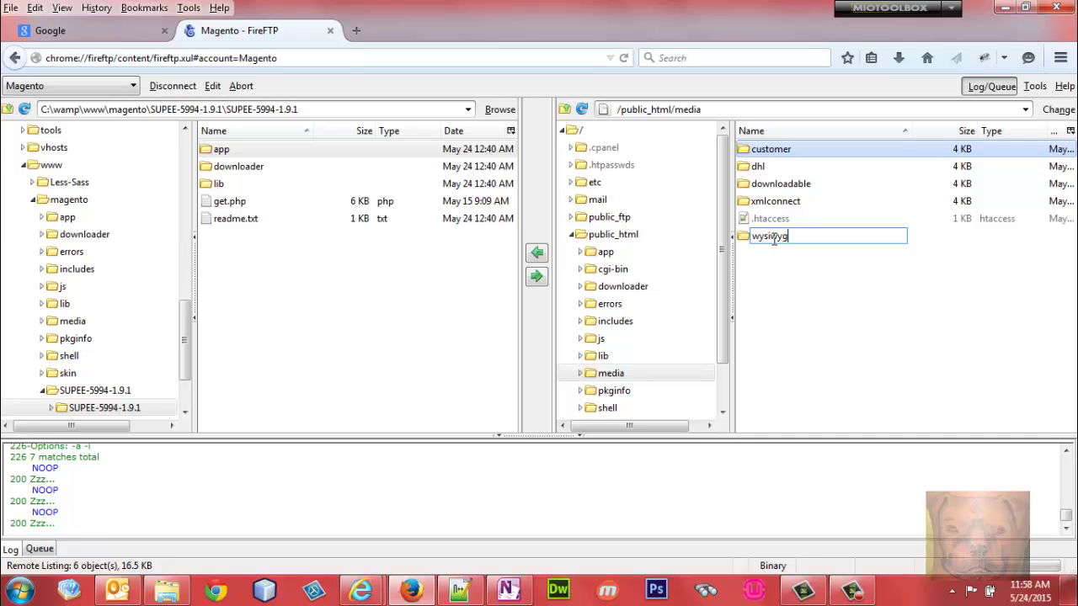
{"action": "left_click", "coordinate": [777, 288]}
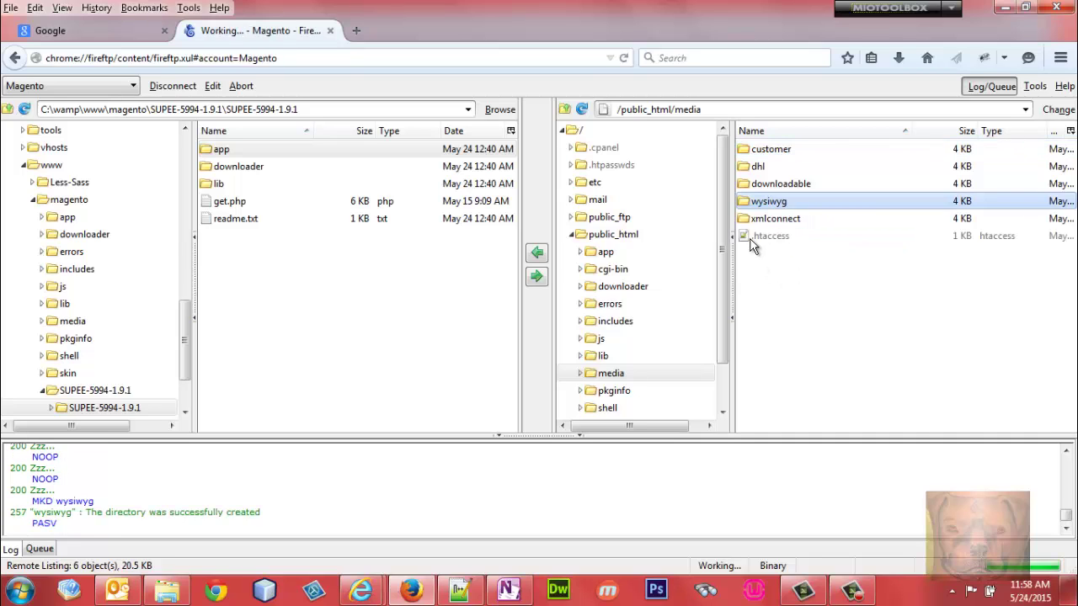
{"action": "right_click", "coordinate": [750, 206]}
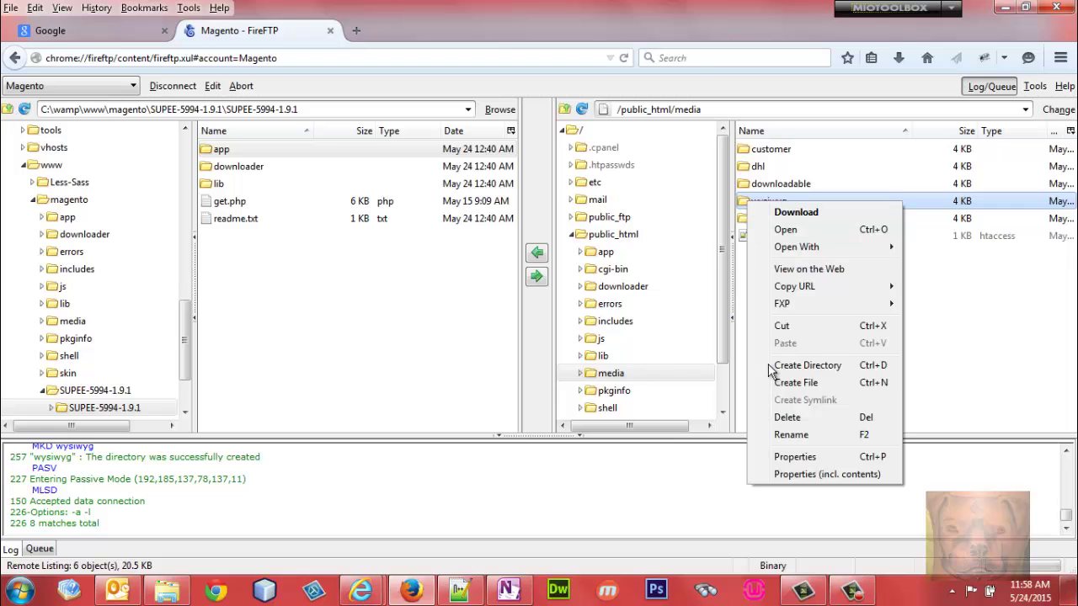
{"action": "left_click", "coordinate": [792, 457]}
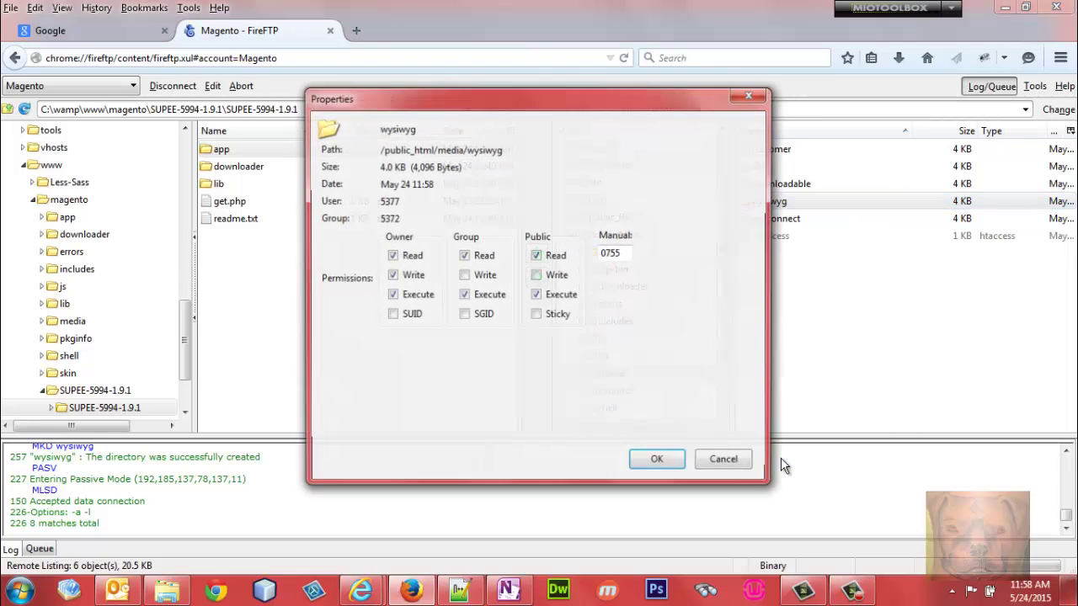
{"action": "left_click", "coordinate": [627, 258]}
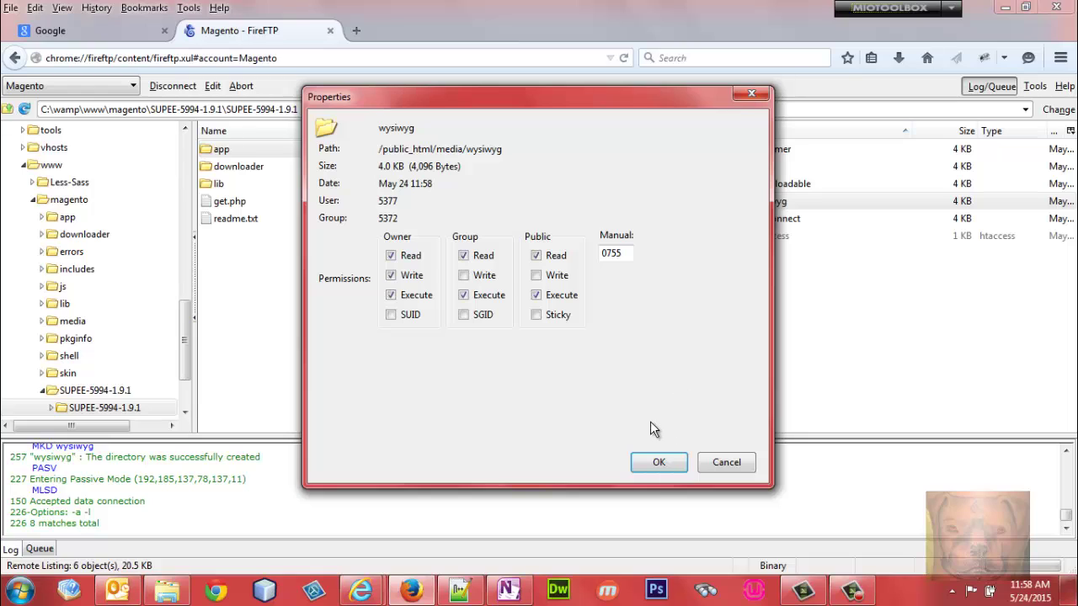
{"action": "left_click", "coordinate": [536, 277]}
{"action": "left_click", "coordinate": [463, 275]}
{"action": "left_click", "coordinate": [463, 276]}
{"action": "left_click", "coordinate": [538, 277]}
{"action": "left_click", "coordinate": [662, 464]}
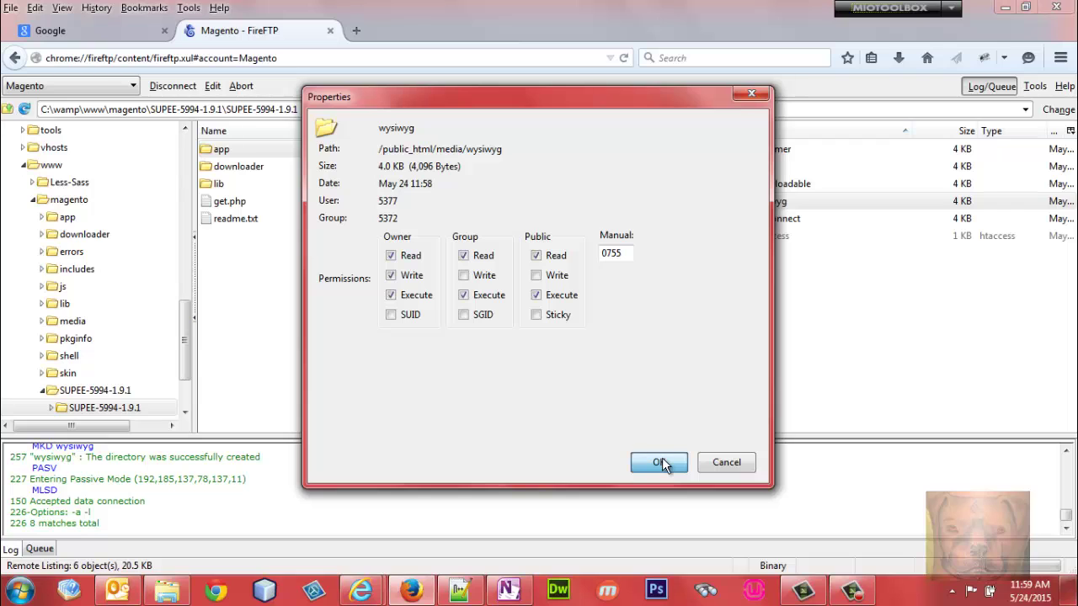
{"action": "left_click", "coordinate": [662, 462]}
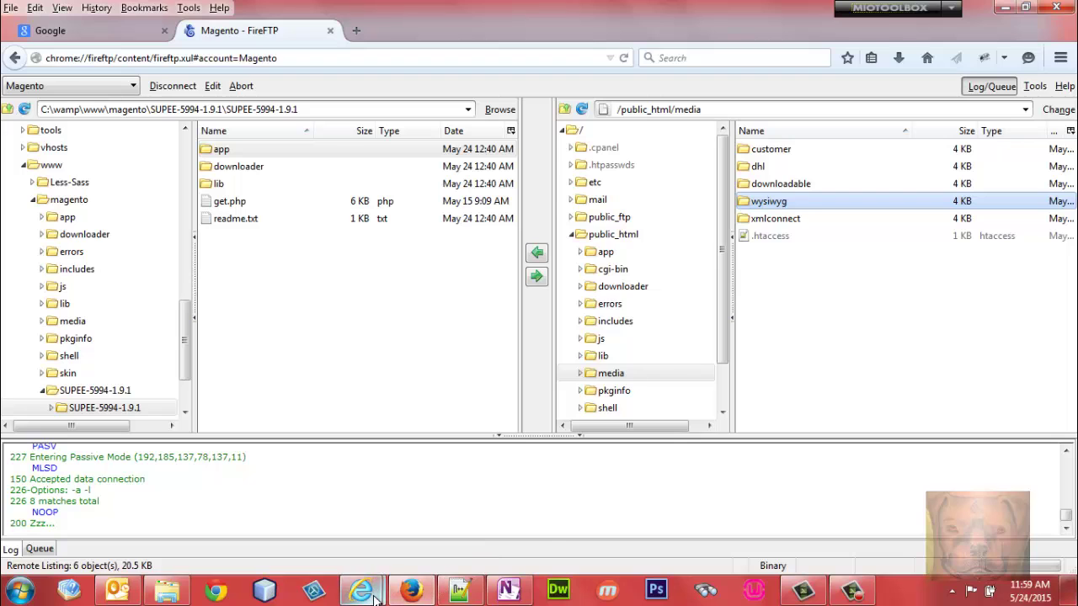
Step: Verify Insert Image now opens Media Storage with an empty Storage Root, then close both dialogs
{"action": "mouse_move", "coordinate": [362, 591]}
{"action": "left_click", "coordinate": [462, 505]}
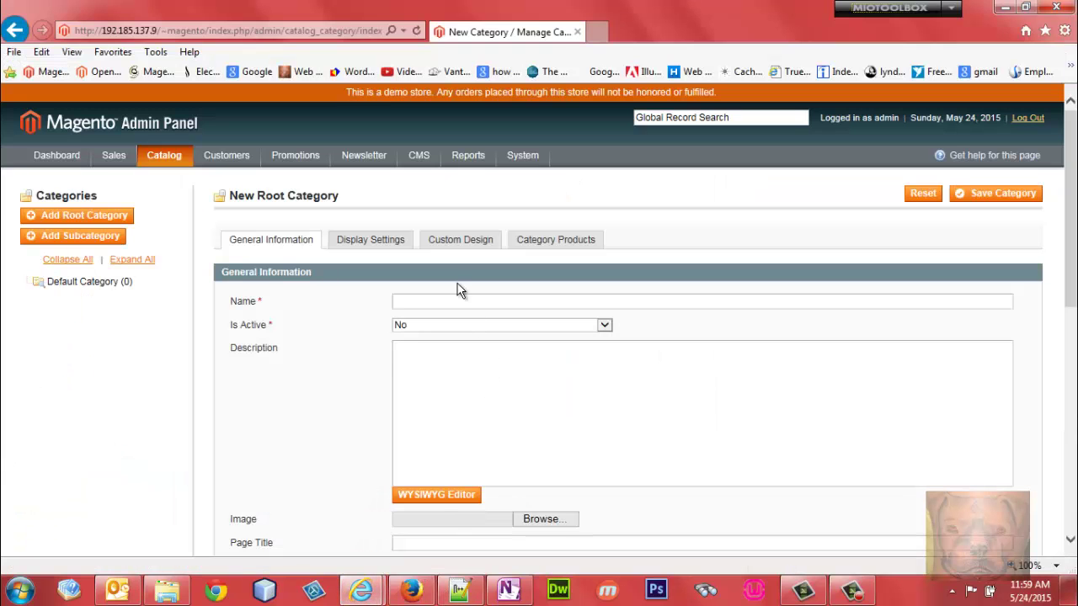
{"action": "left_click", "coordinate": [435, 494]}
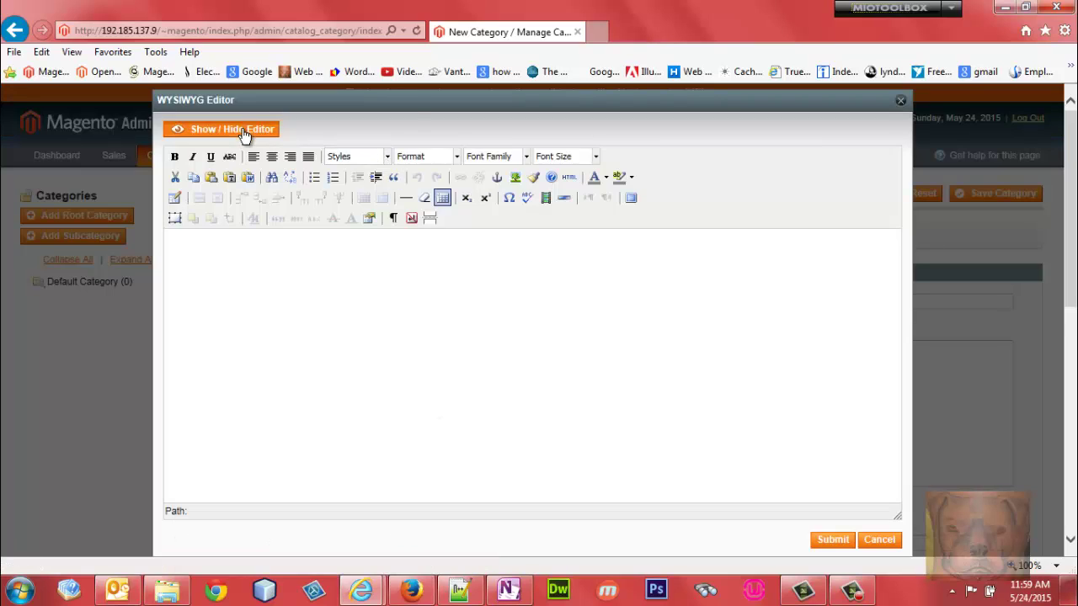
{"action": "left_click", "coordinate": [242, 130]}
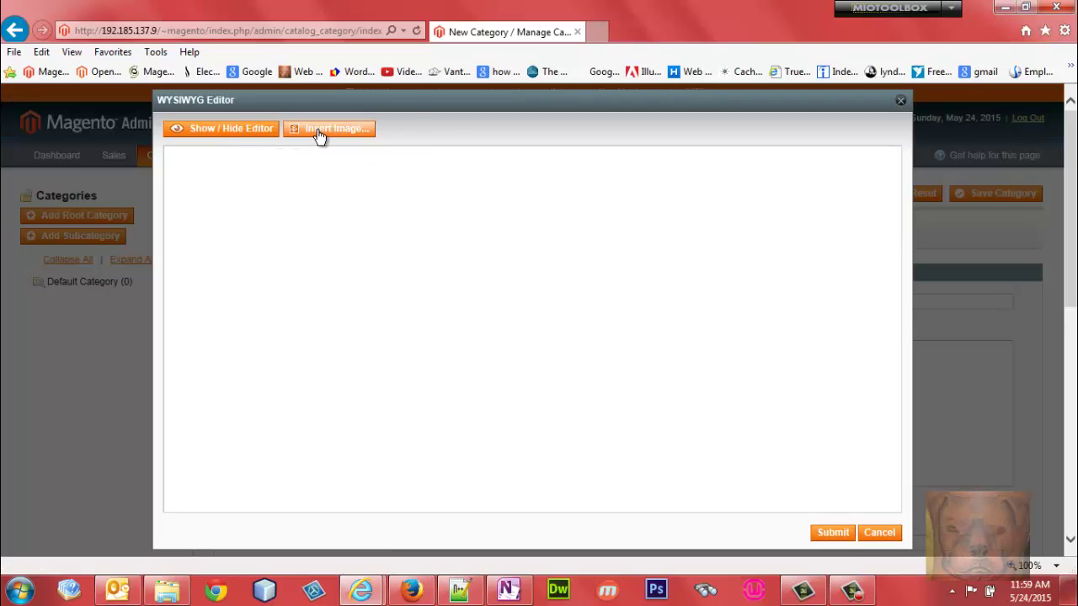
{"action": "left_click", "coordinate": [319, 133]}
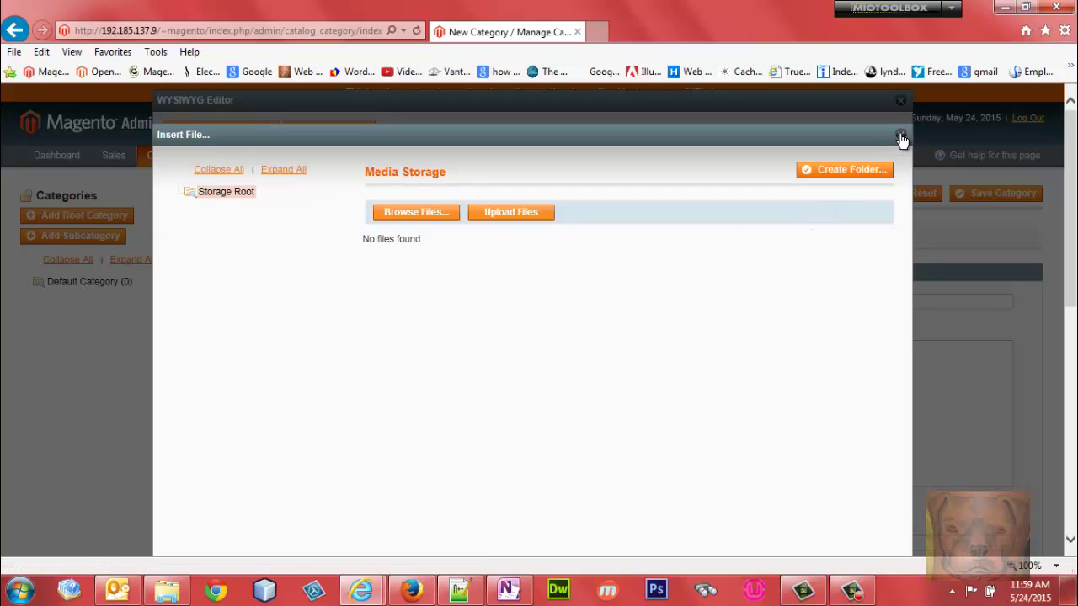
{"action": "left_click", "coordinate": [901, 138]}
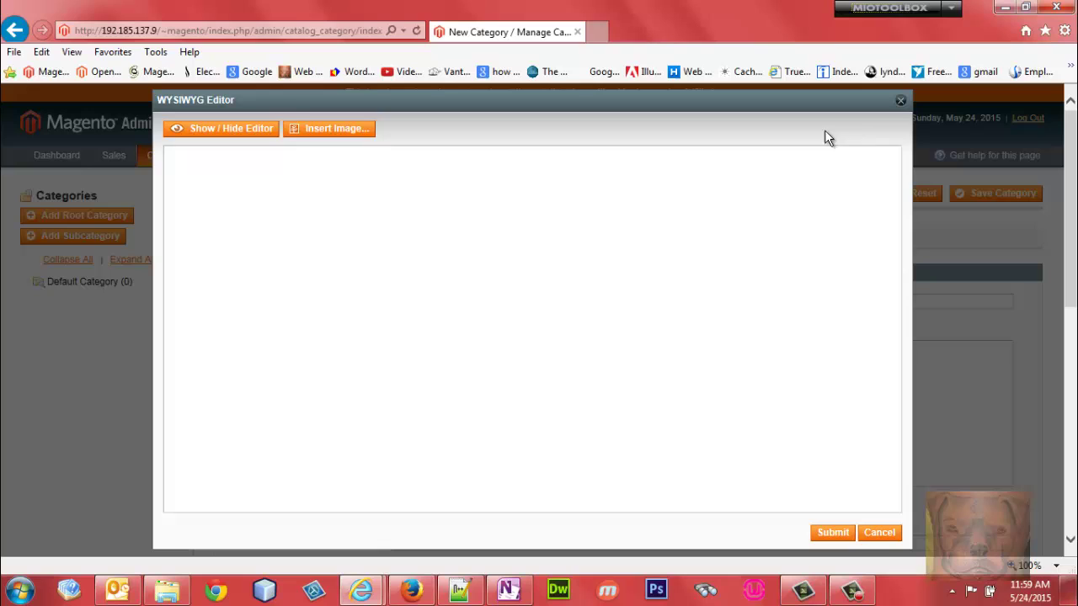
{"action": "left_click", "coordinate": [900, 101]}
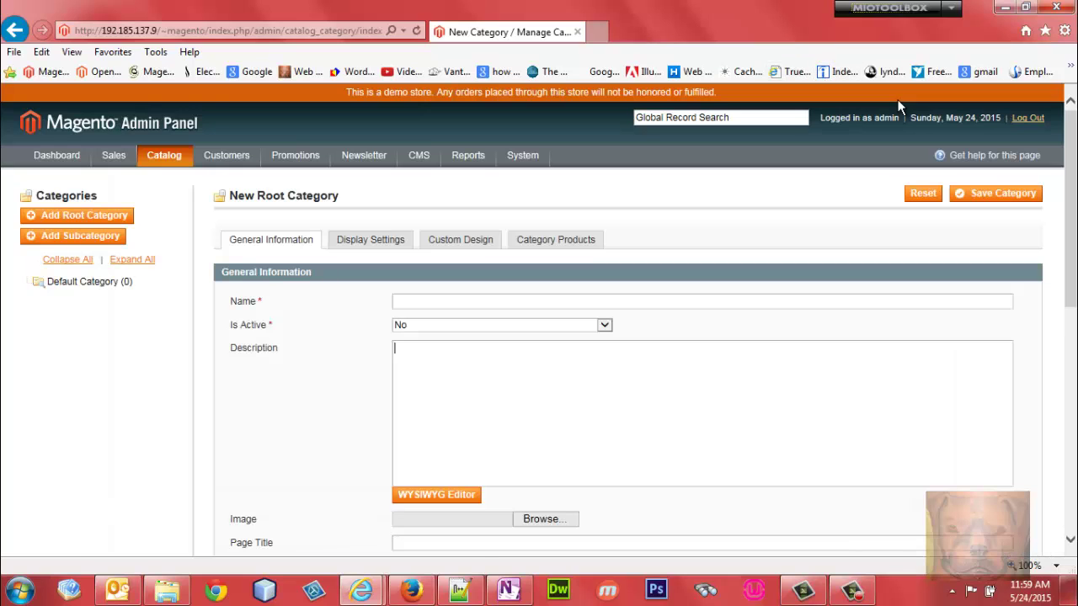